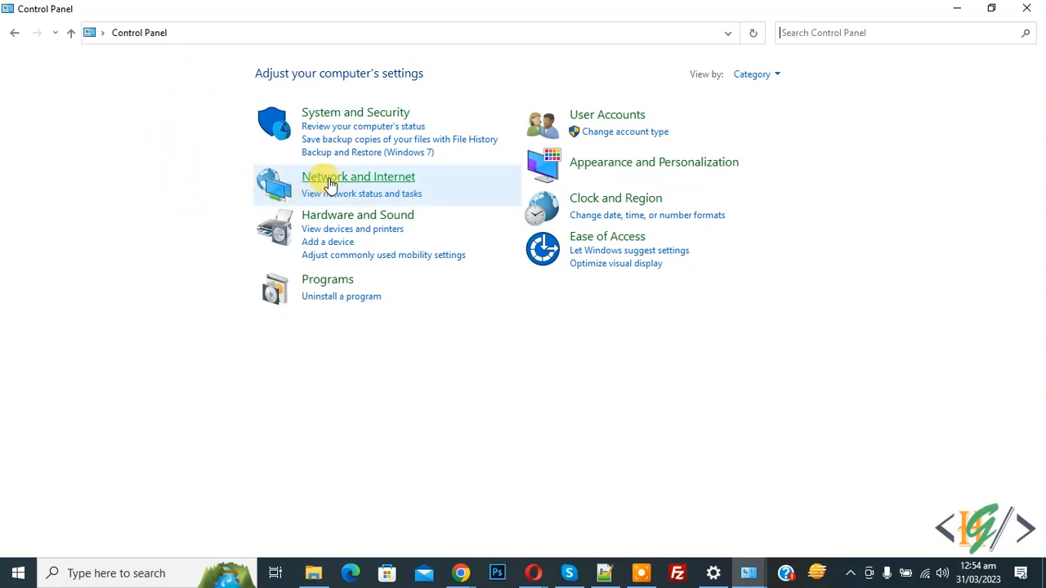
Step: Go to Network and Internet, then into the Network and Sharing Center
{"action": "left_click", "coordinate": [368, 182]}
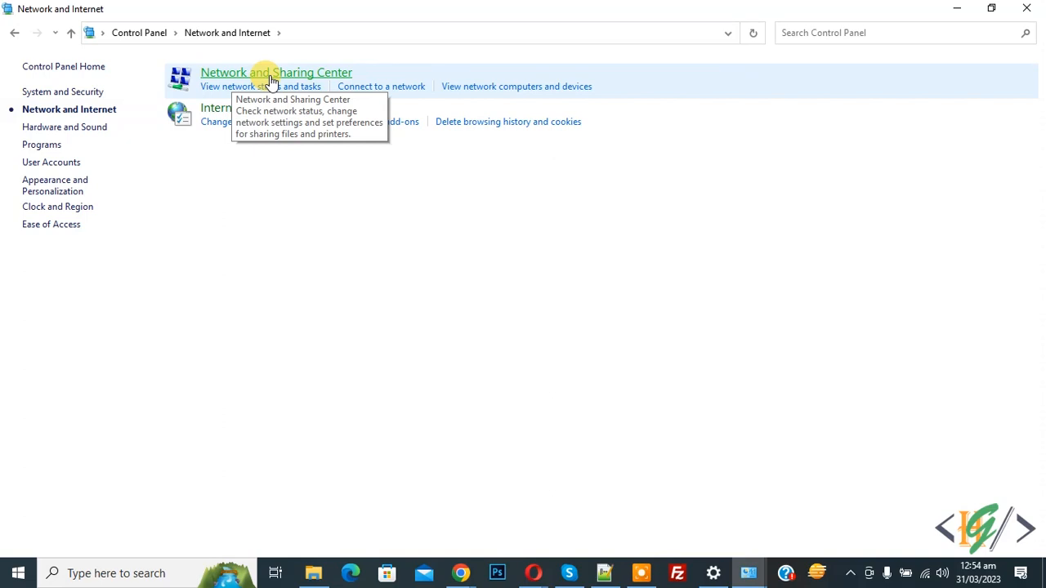
{"action": "left_click", "coordinate": [271, 78]}
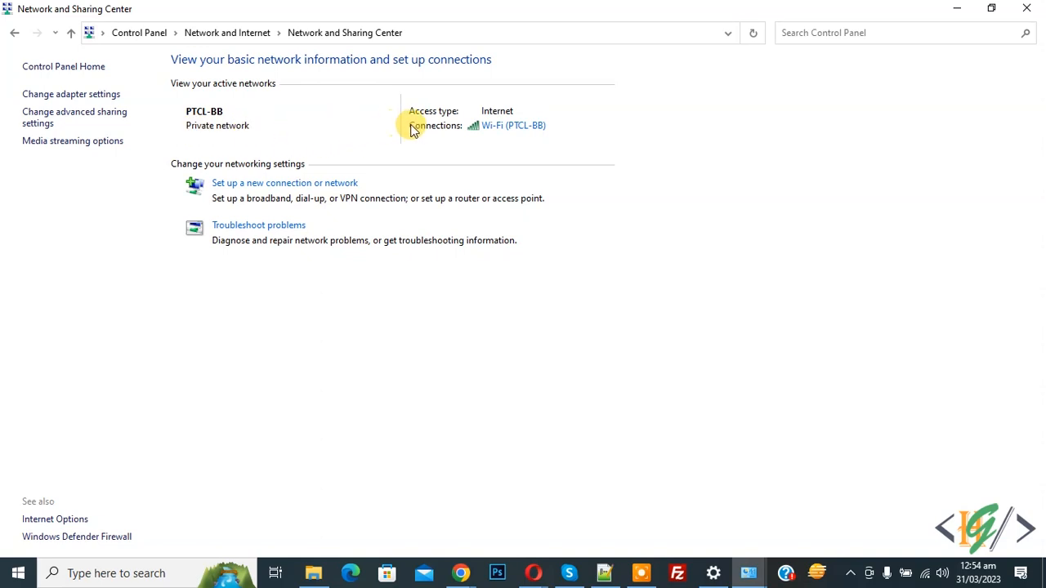
Step: From the PTCL-BB Wi-Fi Status, bring up Wireless Properties on its Security settings
{"action": "left_click", "coordinate": [510, 129]}
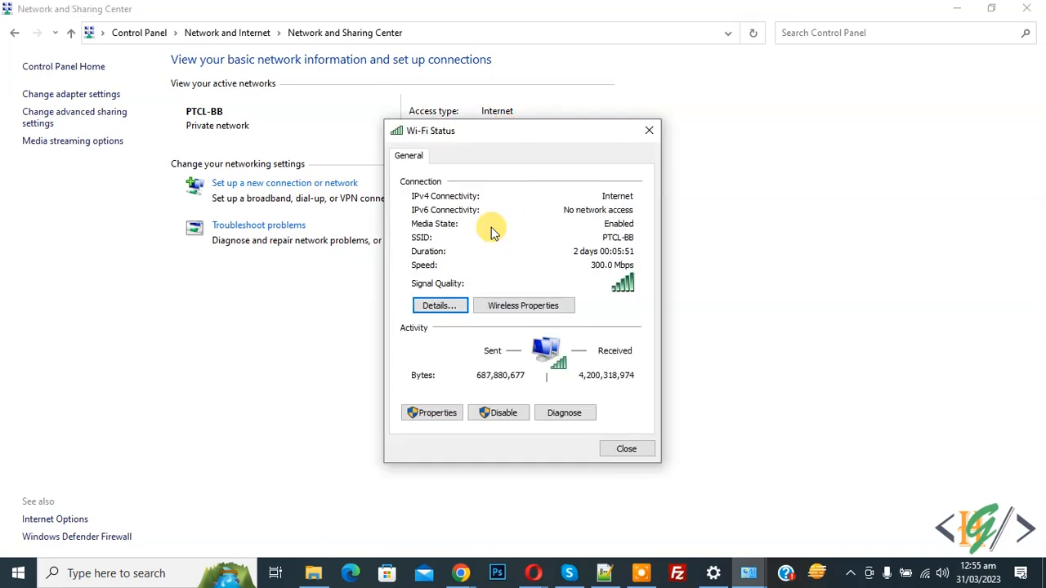
{"action": "left_click", "coordinate": [520, 310]}
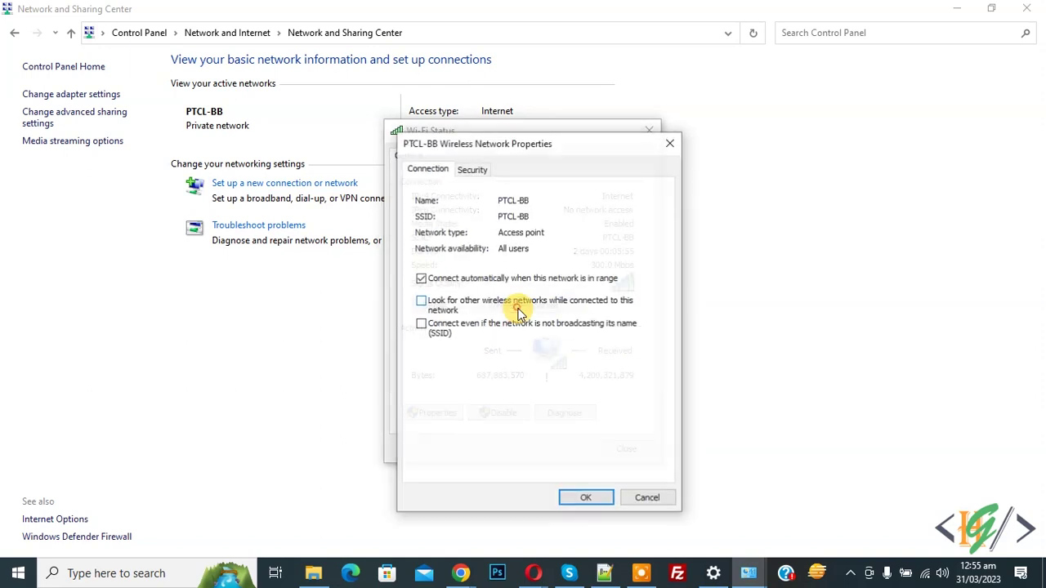
{"action": "left_click", "coordinate": [473, 172]}
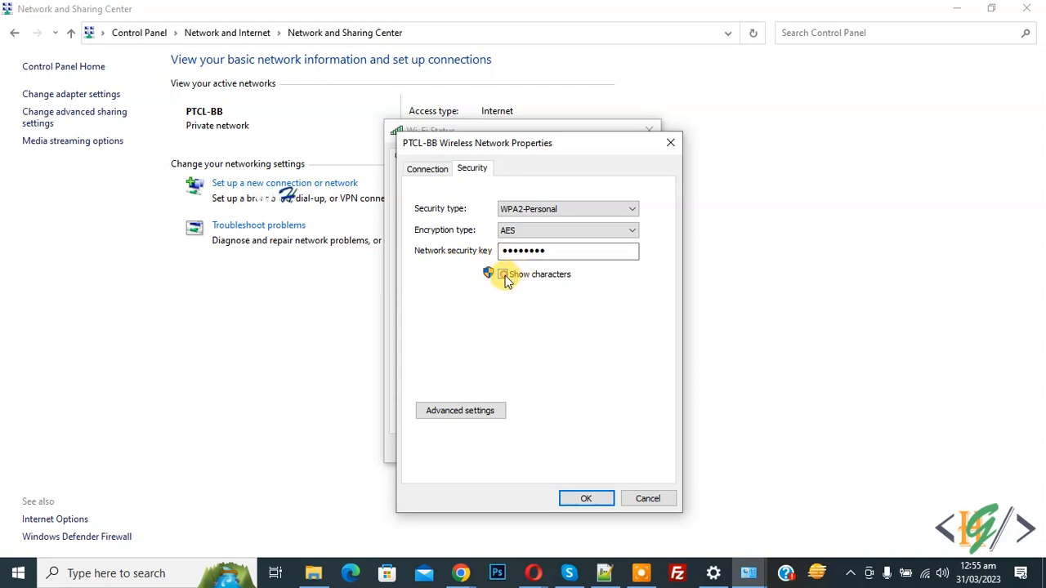
Step: Tick Show characters and select the revealed PTCL-BB network security key text
{"action": "left_click", "coordinate": [504, 275]}
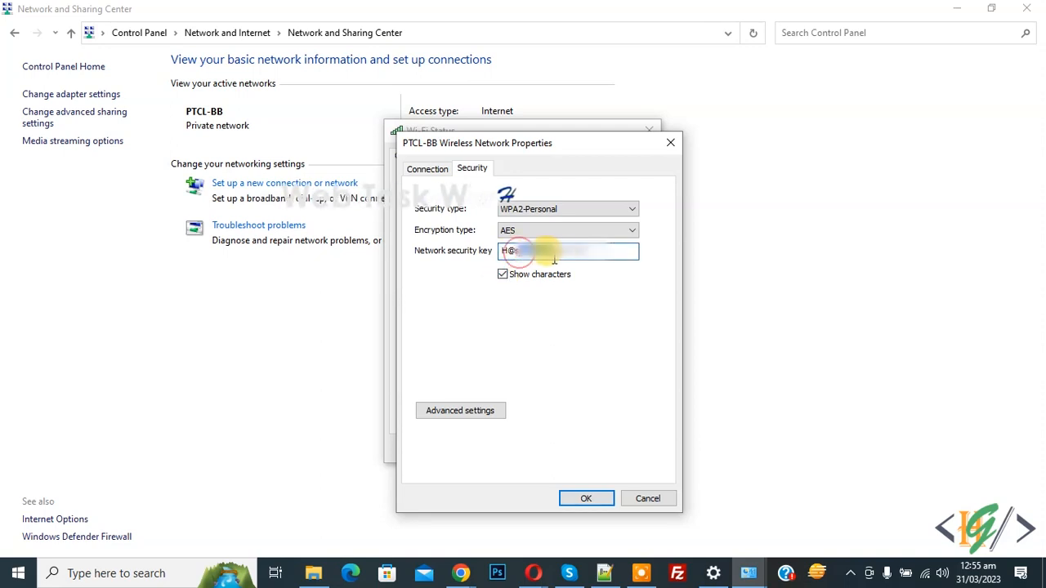
{"action": "double_click", "coordinate": [582, 251]}
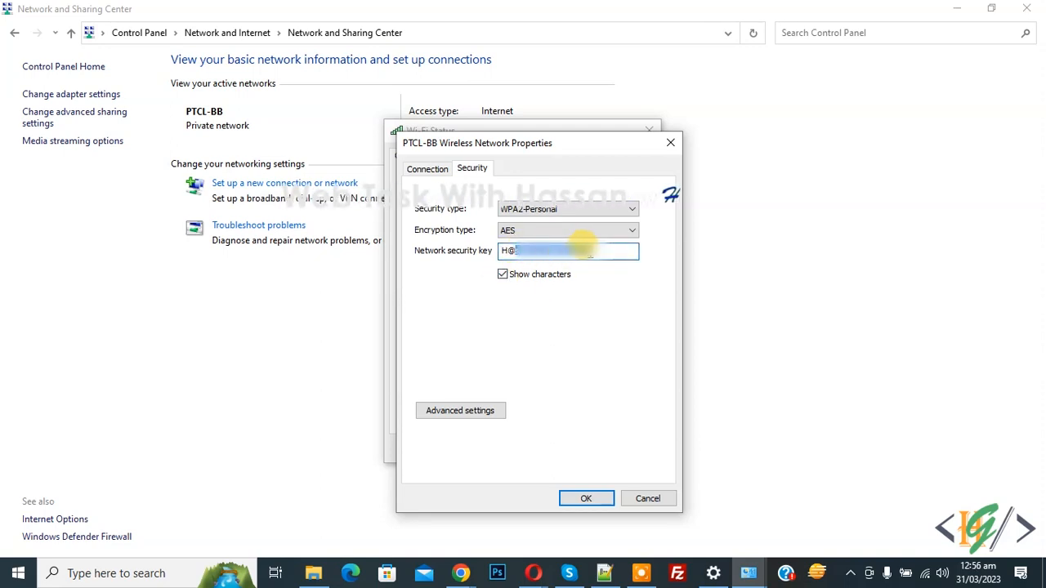